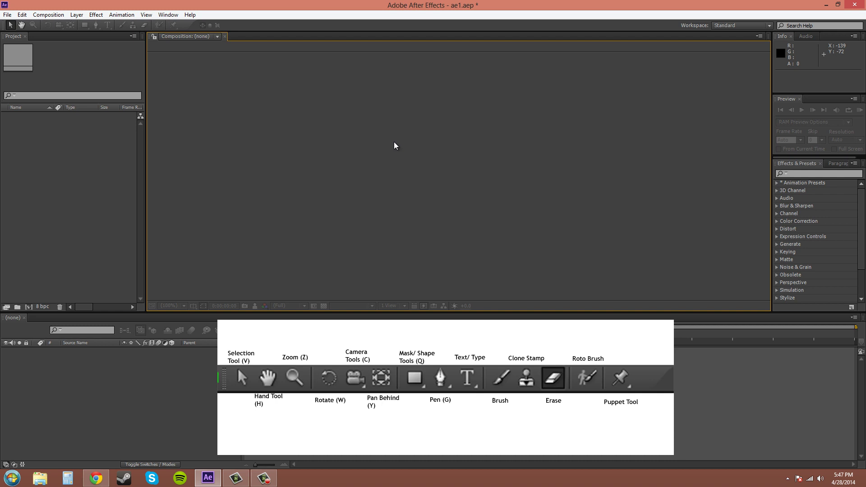
Import business pig.jpg and turn it into a new composition named business pig.
{"action": "double_click", "coordinate": [43, 156]}
{"action": "double_click", "coordinate": [323, 170]}
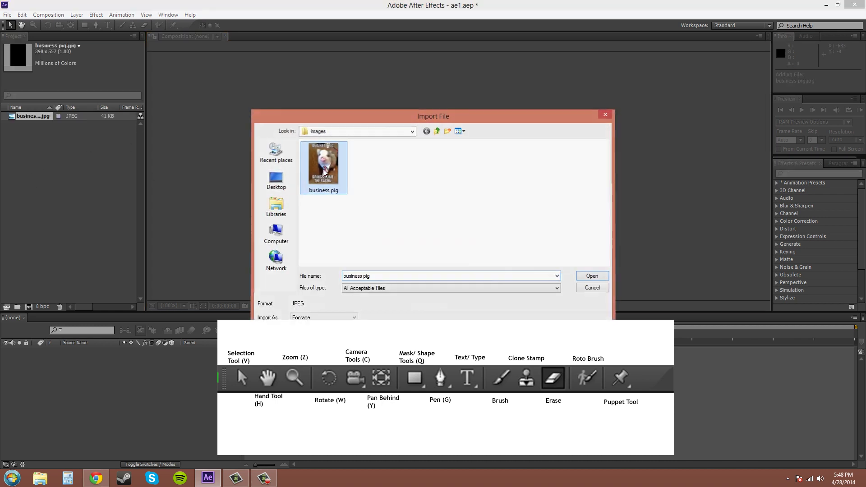
{"action": "left_click_drag", "start_coordinate": [38, 120], "coordinate": [31, 308]}
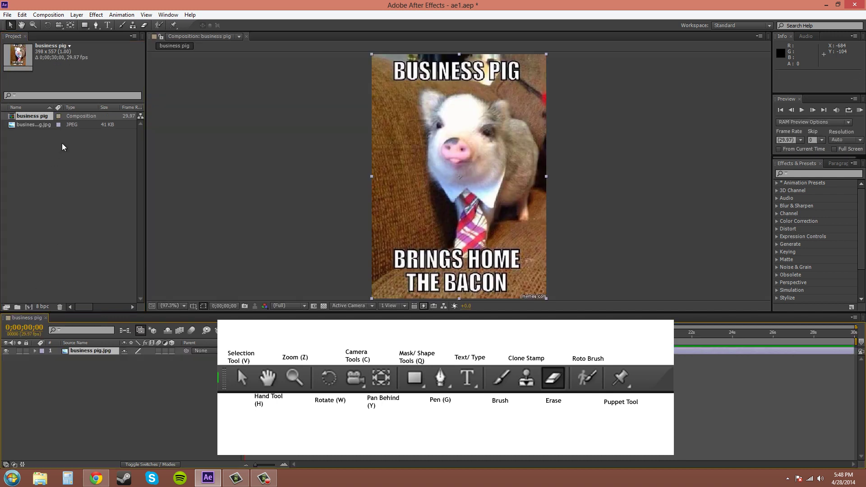
{"action": "left_click", "coordinate": [22, 25]}
{"action": "left_click_drag", "start_coordinate": [455, 172], "coordinate": [432, 182]}
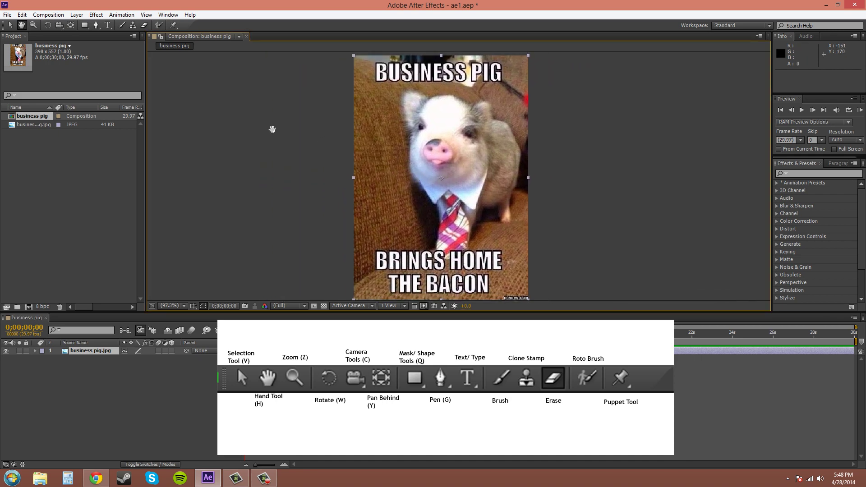
{"action": "left_click", "coordinate": [10, 25]}
{"action": "left_click_drag", "start_coordinate": [459, 153], "coordinate": [504, 139]}
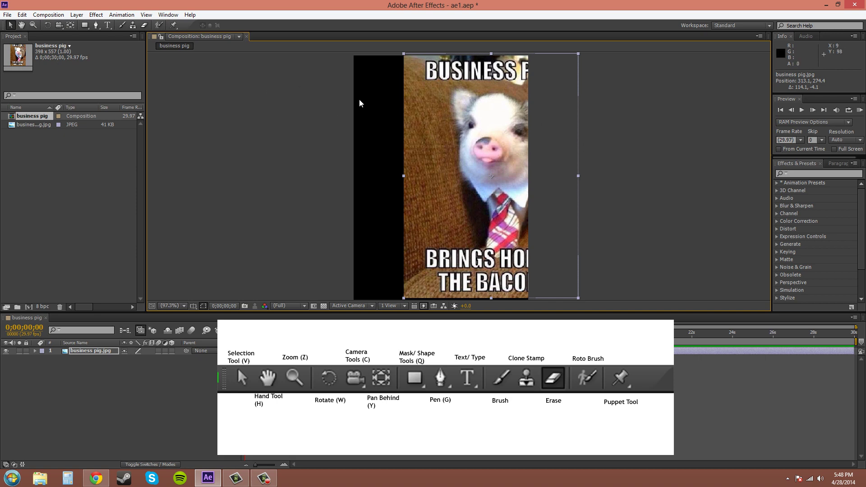
{"action": "key", "text": "ctrl+z"}
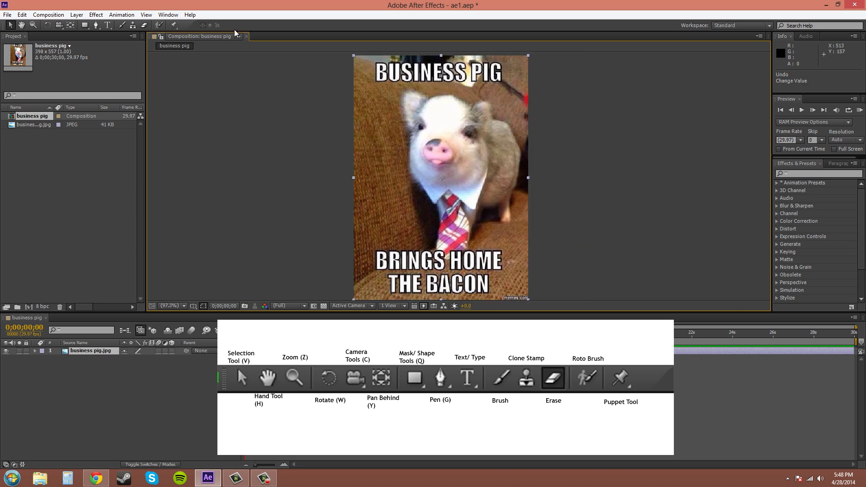
{"action": "left_click", "coordinate": [22, 15]}
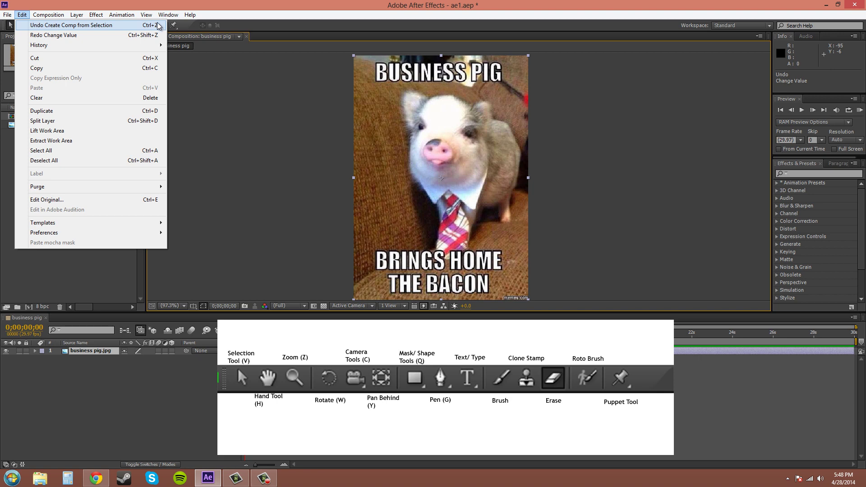
{"action": "mouse_move", "coordinate": [146, 15]}
{"action": "left_click", "coordinate": [551, 179]}
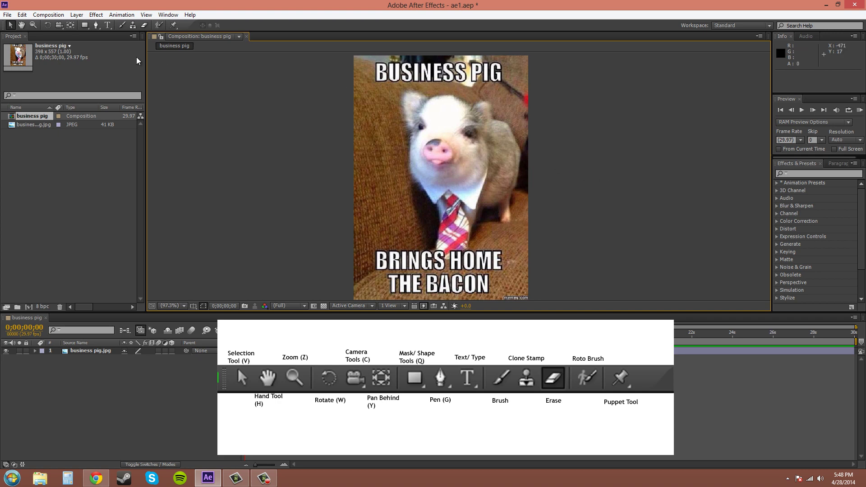
{"action": "left_click", "coordinate": [33, 25]}
{"action": "left_click", "coordinate": [436, 143]}
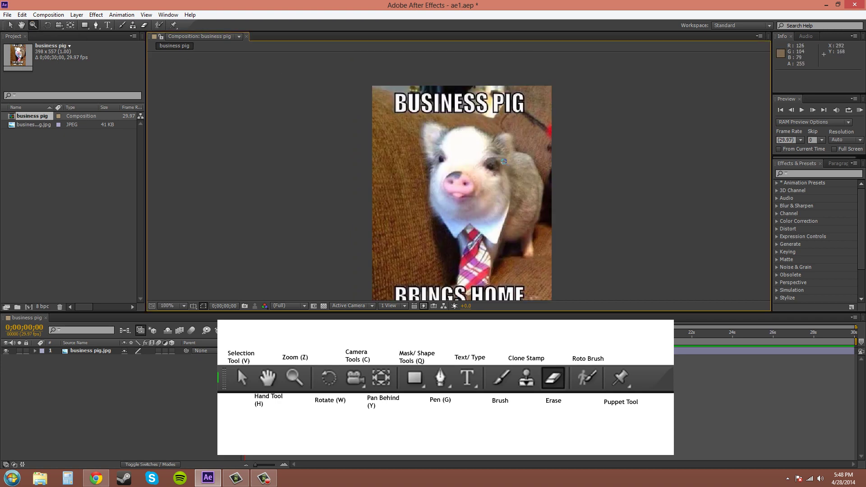
{"action": "left_click", "coordinate": [463, 152]}
{"action": "left_click", "coordinate": [445, 178]}
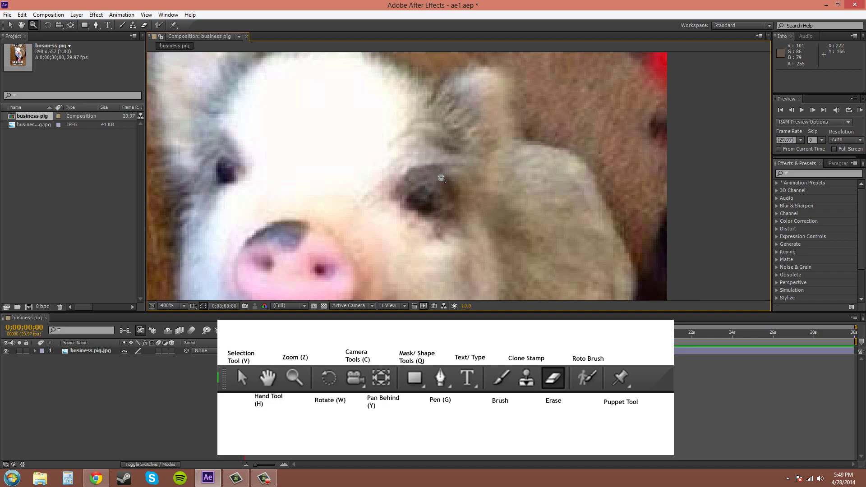
{"action": "left_click", "coordinate": [442, 178], "text": "alt"}
{"action": "left_click", "coordinate": [438, 182], "text": "alt"}
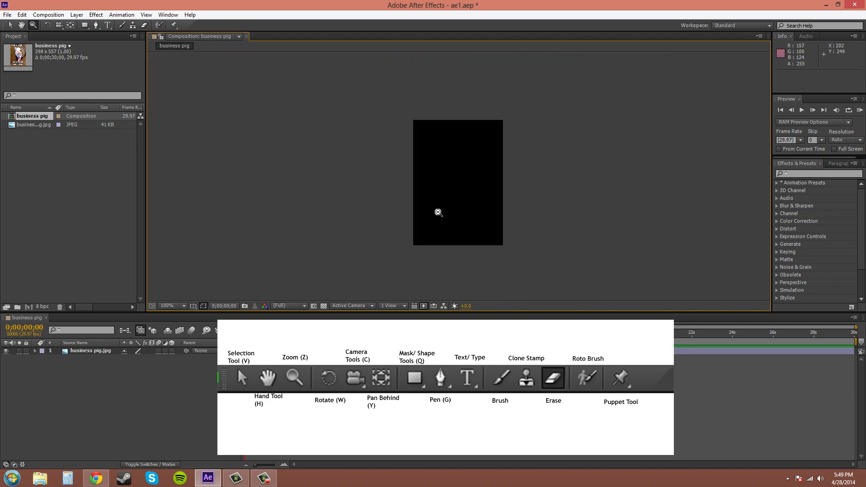
{"action": "left_click", "coordinate": [48, 25]}
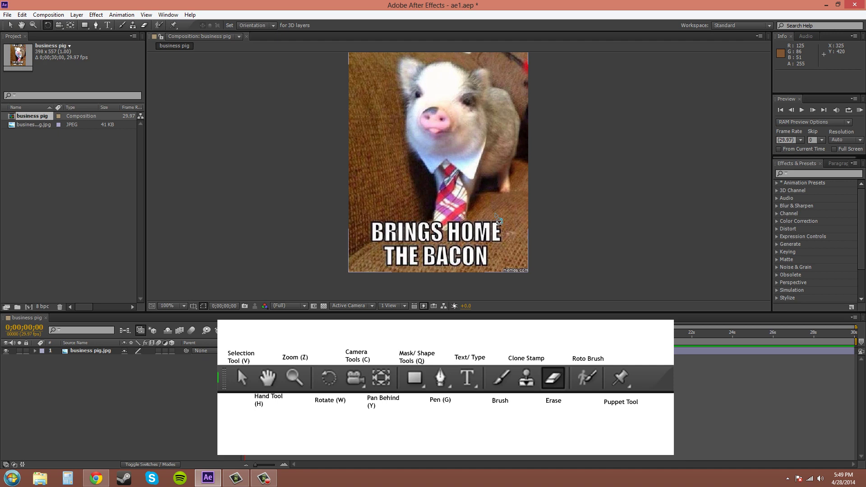
{"action": "left_click_drag", "start_coordinate": [498, 221], "coordinate": [550, 172]}
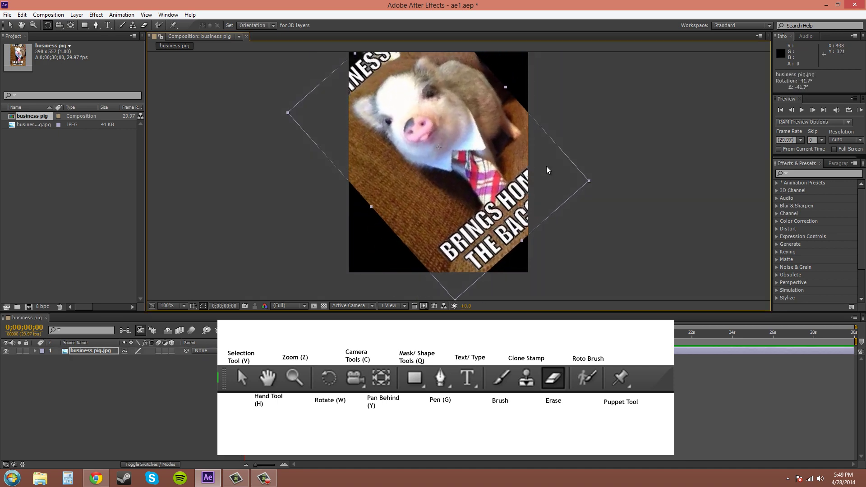
{"action": "key", "text": "ctrl+z"}
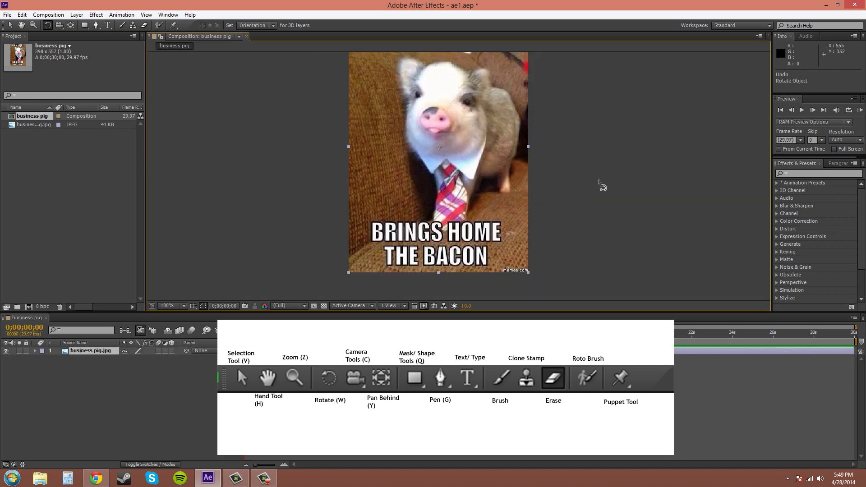
{"action": "left_click", "coordinate": [59, 25]}
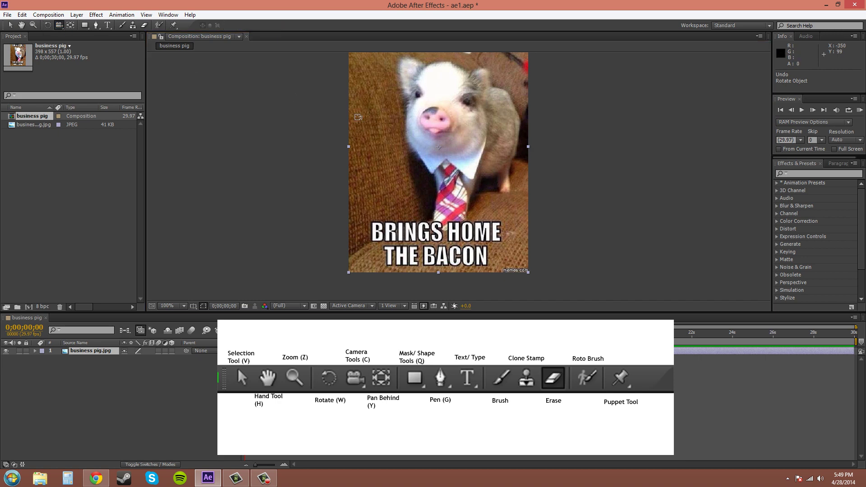
{"action": "left_click", "coordinate": [82, 16]}
{"action": "mouse_move", "coordinate": [212, 25]}
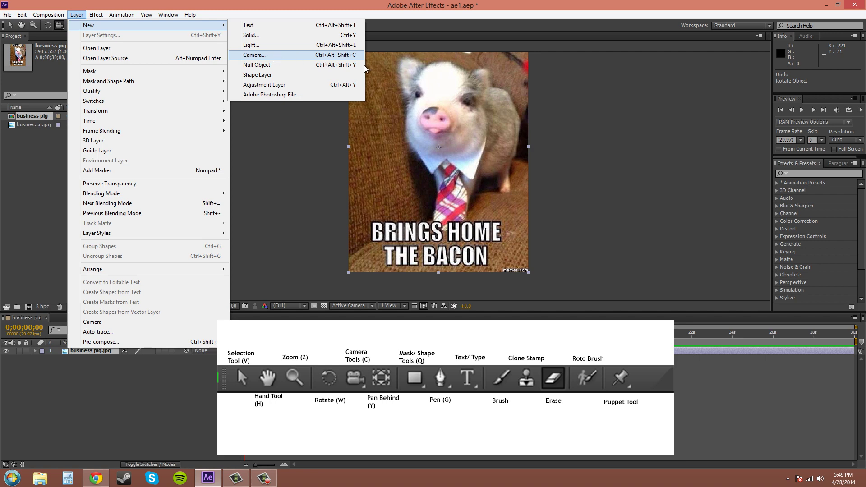
{"action": "left_click", "coordinate": [633, 176]}
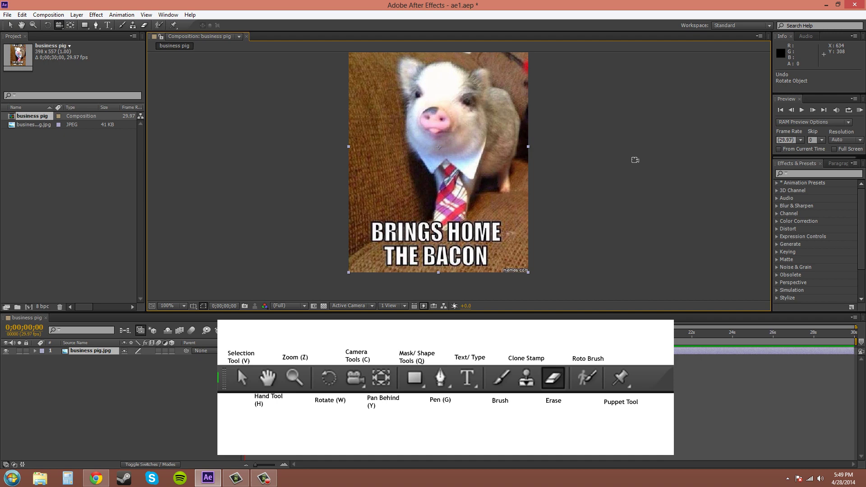
{"action": "left_click", "coordinate": [70, 25]}
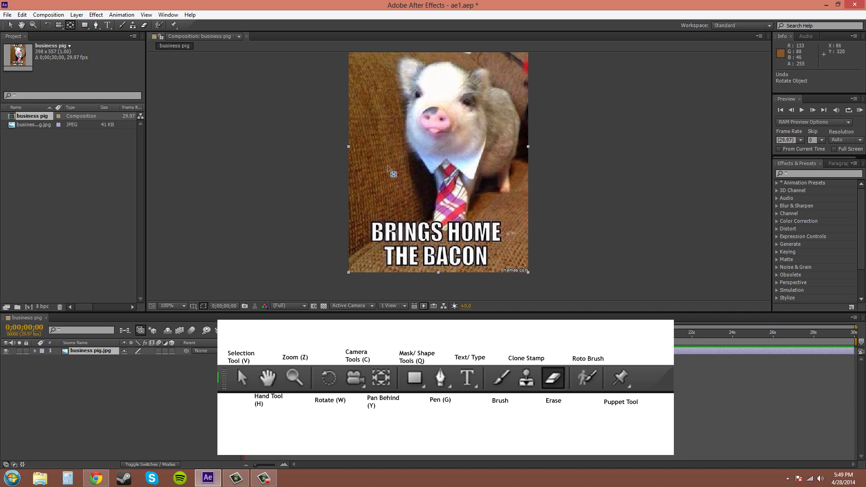
{"action": "left_click", "coordinate": [84, 26]}
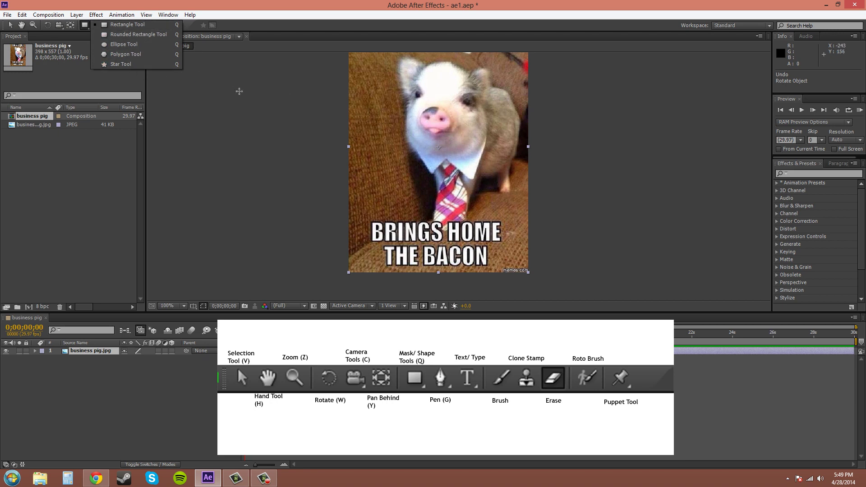
{"action": "left_click", "coordinate": [84, 26]}
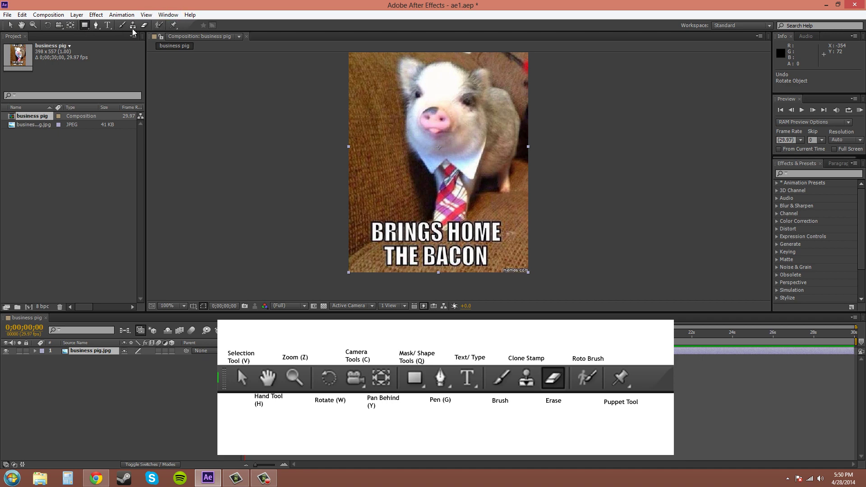
{"action": "left_click", "coordinate": [96, 26]}
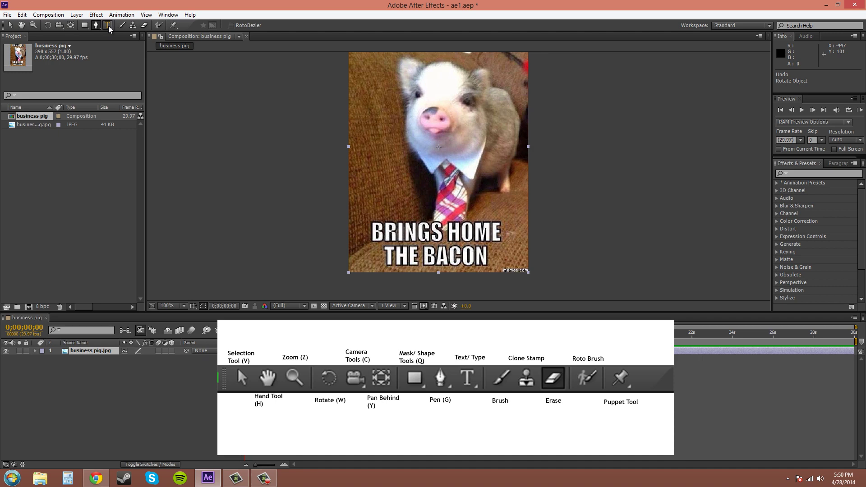
Check the Paragraph and Character panels, then add a white 'Hello!!!' text layer on the pig's tie.
{"action": "left_click", "coordinate": [108, 26]}
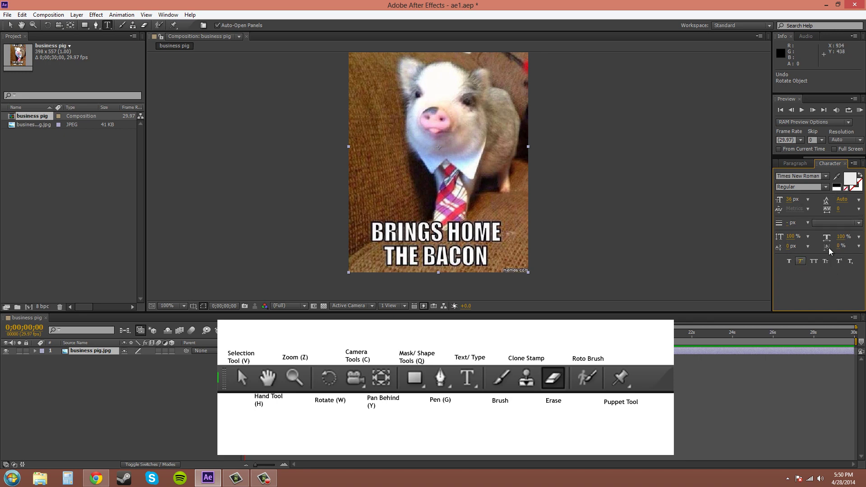
{"action": "left_click", "coordinate": [796, 164]}
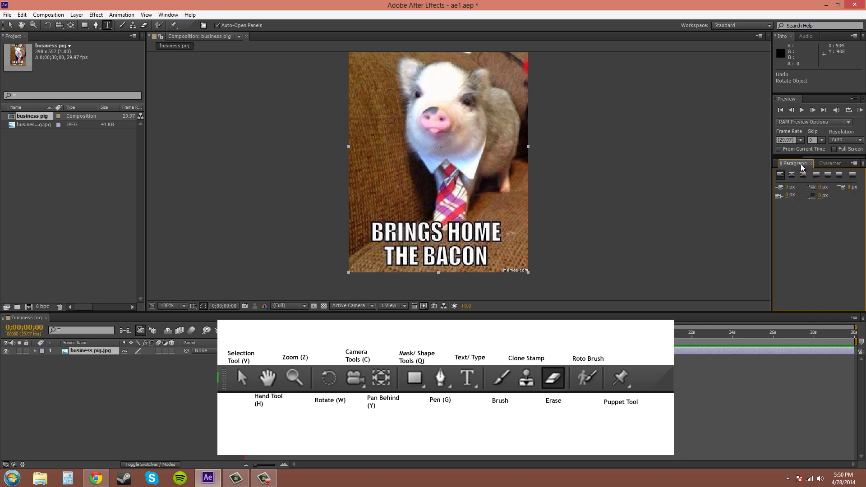
{"action": "left_click", "coordinate": [828, 165]}
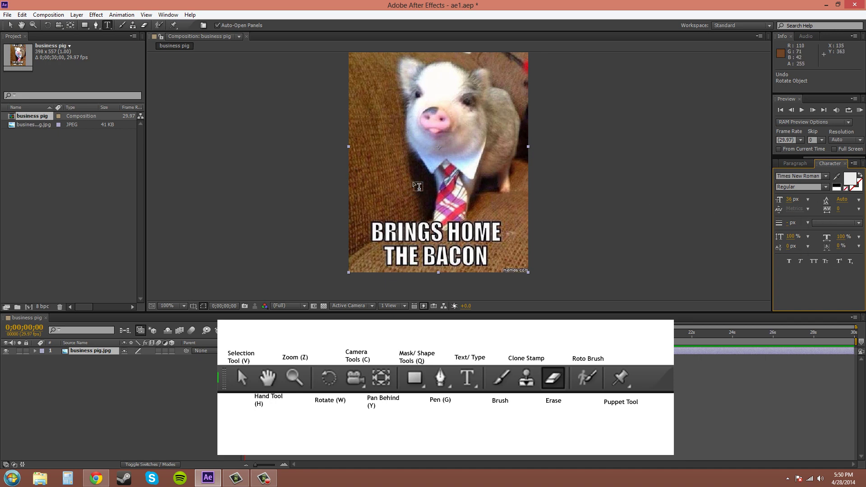
{"action": "left_click", "coordinate": [457, 209]}
{"action": "type", "text": "H"}
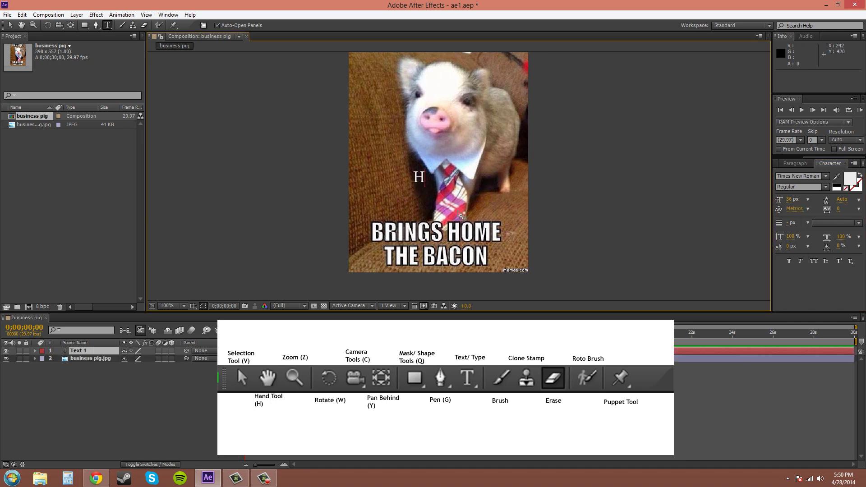
{"action": "type", "text": "ello!!!"}
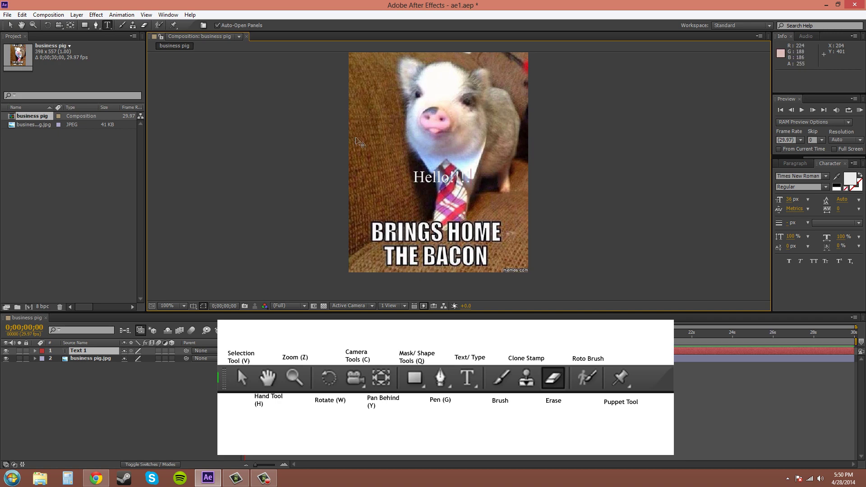
{"action": "left_click", "coordinate": [121, 25]}
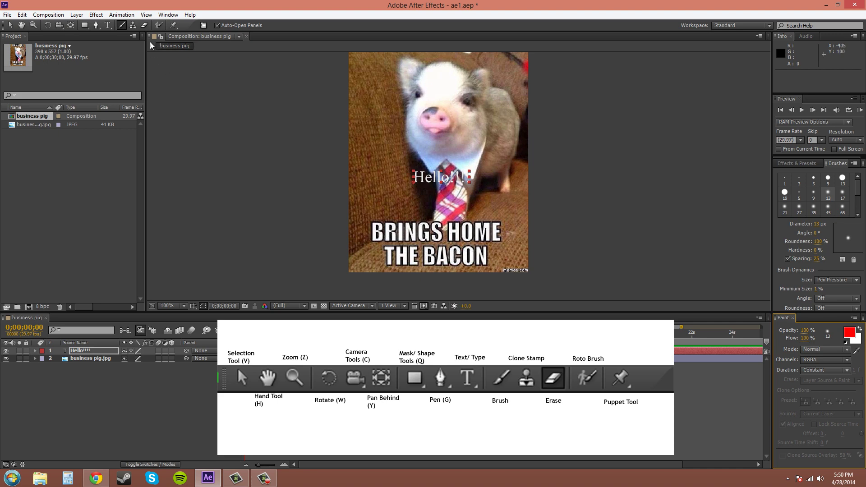
Try the Clone Stamp tool, then the Eraser set to erase layer source and paint.
{"action": "left_click", "coordinate": [132, 26]}
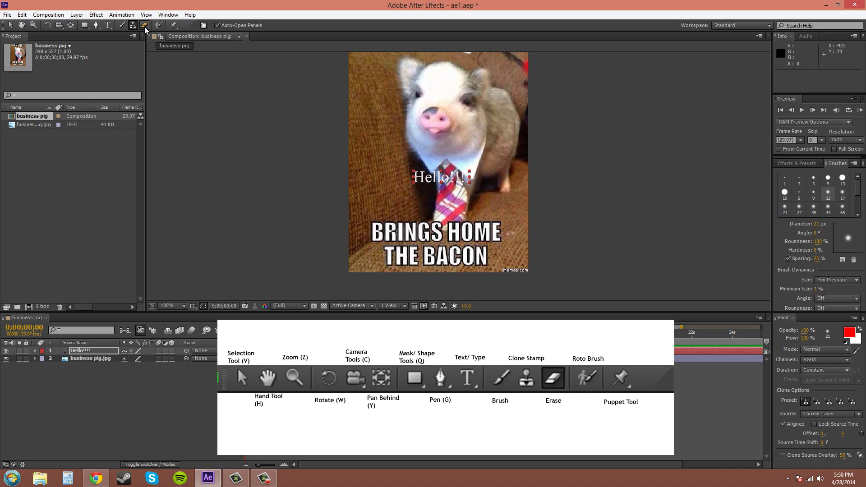
{"action": "left_click", "coordinate": [144, 25]}
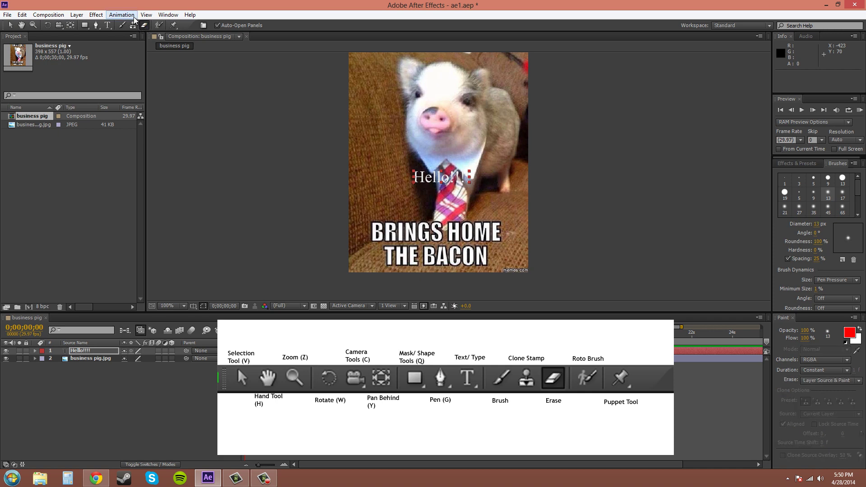